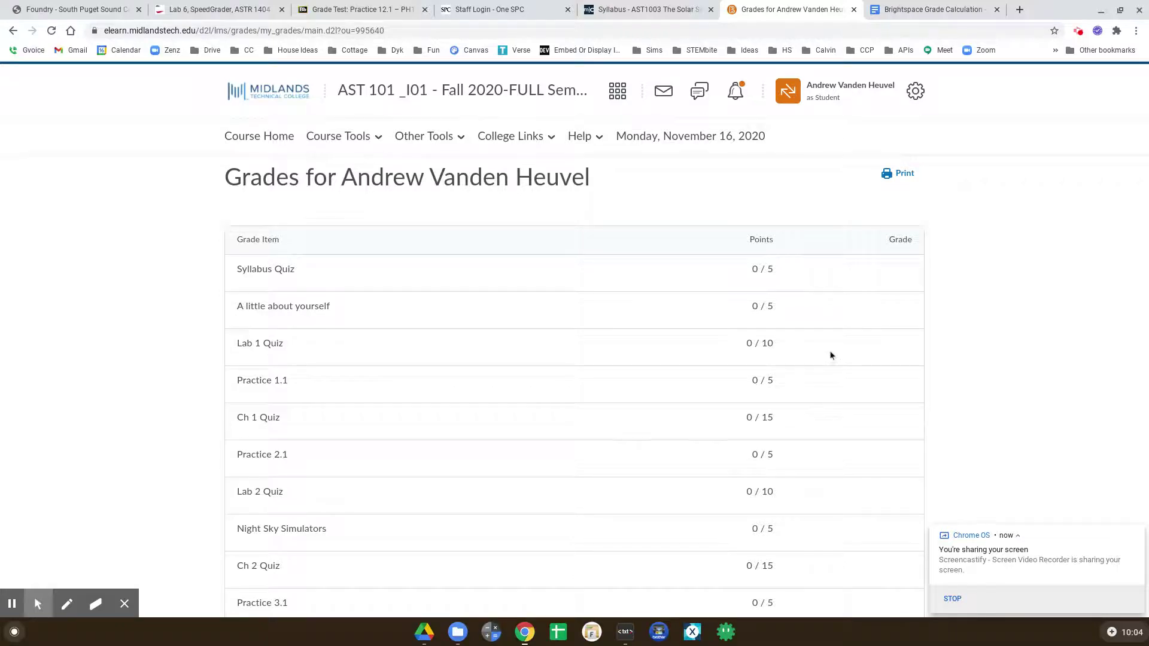
{"action": "scroll", "coordinate": [780, 360], "scroll_direction": "down", "scroll_amount": 2}
{"action": "scroll", "coordinate": [779, 360], "scroll_direction": "down", "scroll_amount": 1}
{"action": "scroll", "coordinate": [772, 387], "scroll_direction": "down", "scroll_amount": 3}
{"action": "scroll", "coordinate": [770, 389], "scroll_direction": "up", "scroll_amount": 2}
{"action": "scroll", "coordinate": [770, 389], "scroll_direction": "up", "scroll_amount": 3}
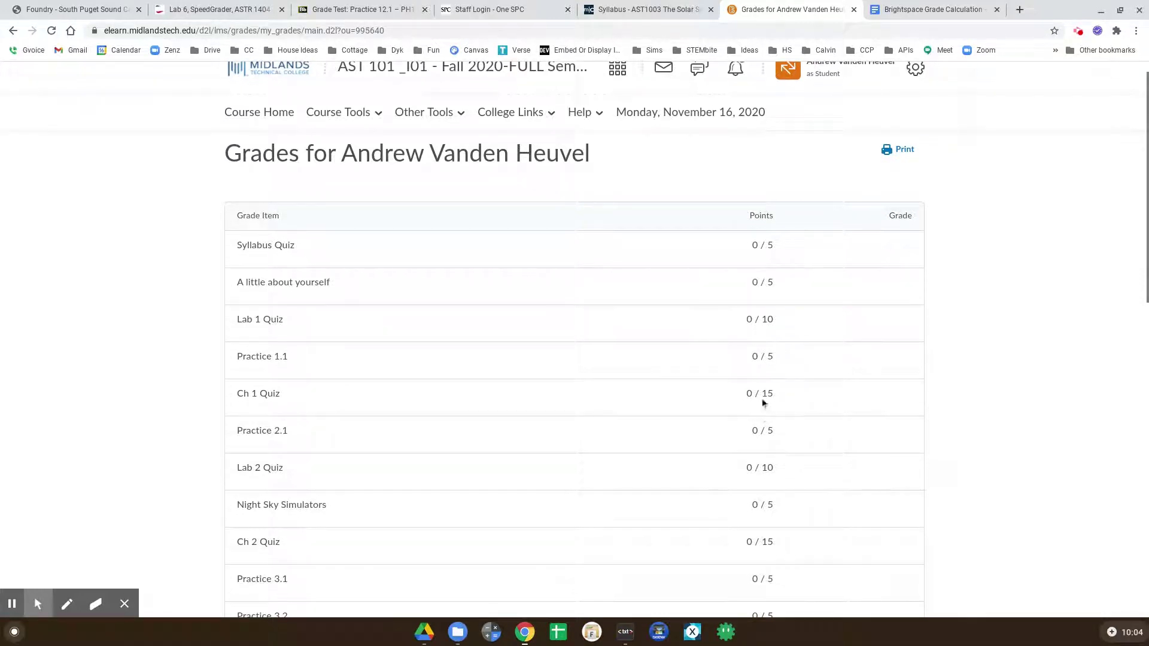
- Scan the earned-points cells, highlighting Lab 1 Quiz's score and the Ch 1 Quiz name
{"action": "left_click", "coordinate": [759, 244]}
{"action": "left_click", "coordinate": [759, 283]}
{"action": "left_click", "coordinate": [747, 317]}
{"action": "left_click", "coordinate": [754, 246]}
{"action": "left_click", "coordinate": [758, 281]}
{"action": "double_click", "coordinate": [750, 319]}
{"action": "left_click_drag", "start_coordinate": [242, 395], "coordinate": [313, 404]}
{"action": "left_click", "coordinate": [759, 247]}
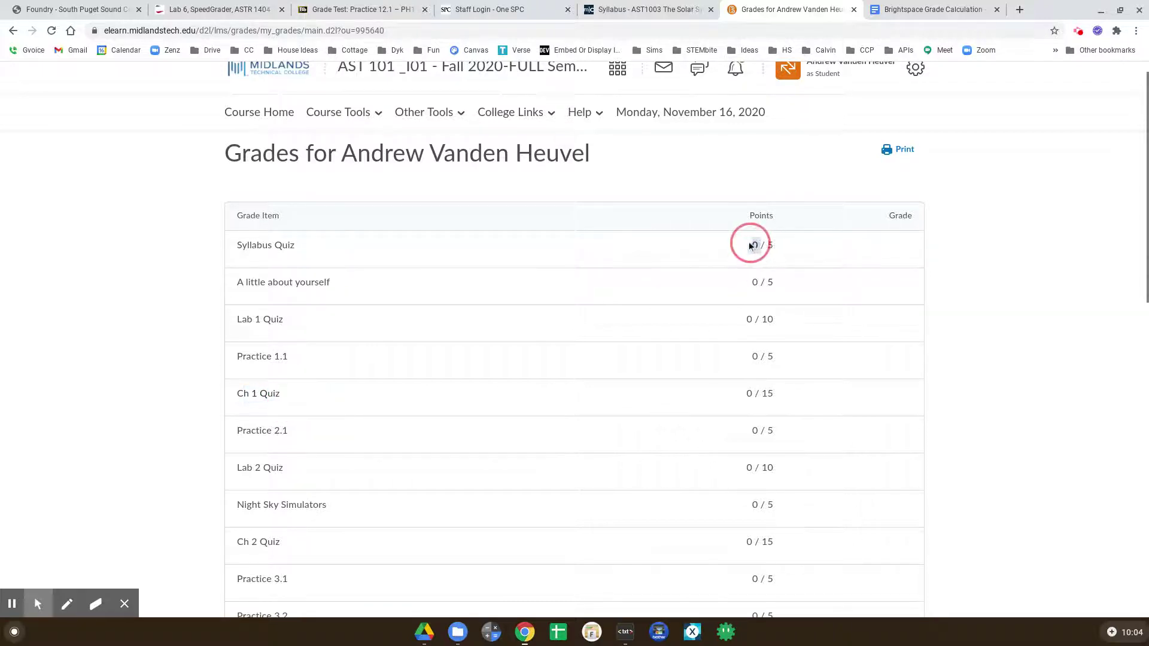
- Highlight points earned for A little about yourself, Lab 1 Quiz, Practice 1.1 and Ch 1 Quiz
{"action": "double_click", "coordinate": [754, 282]}
{"action": "double_click", "coordinate": [748, 320]}
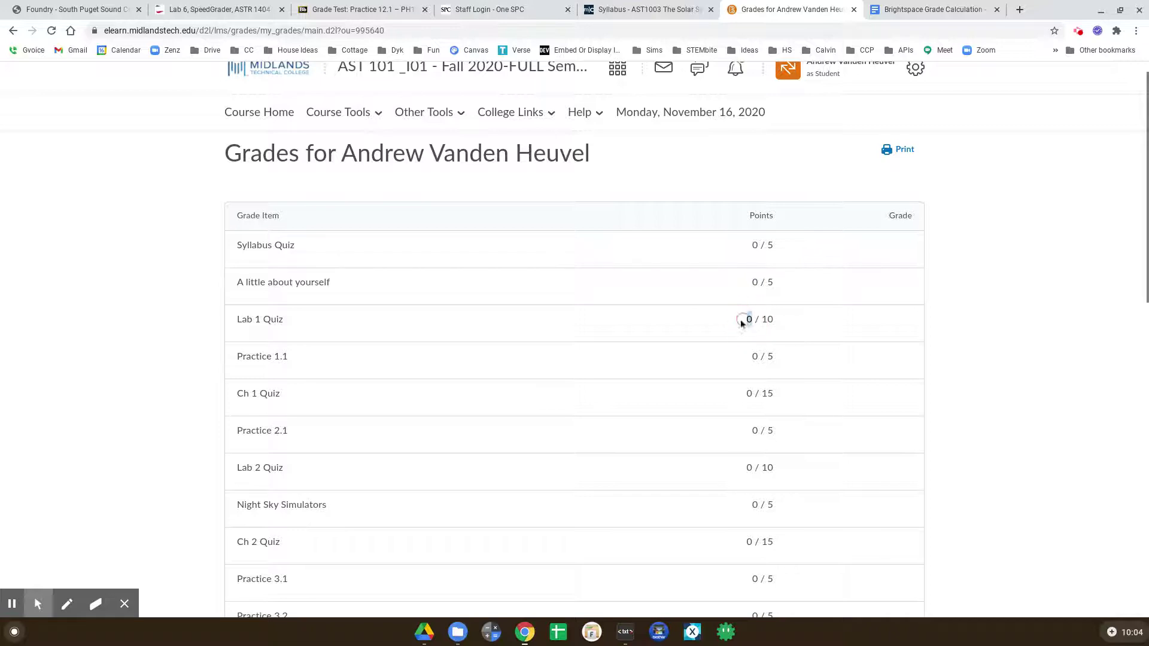
{"action": "double_click", "coordinate": [754, 357]}
{"action": "double_click", "coordinate": [749, 396]}
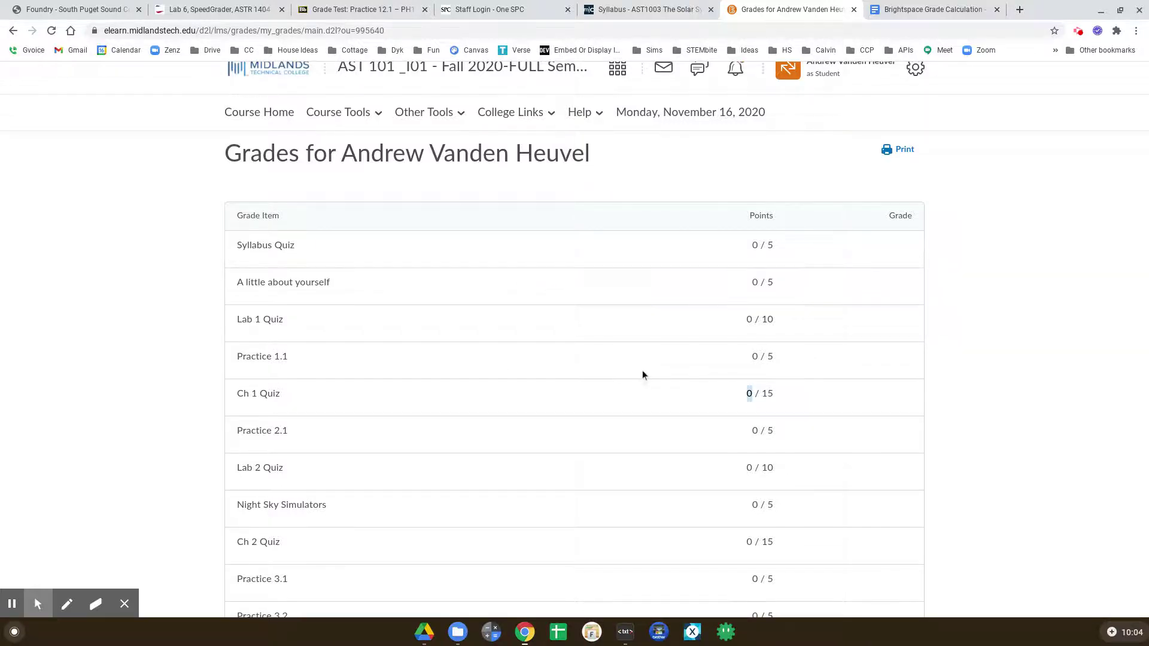
- Highlight the possible points for those four items, then switch to the Brightspace Grade Calculation tab
{"action": "left_click", "coordinate": [772, 245]}
{"action": "double_click", "coordinate": [769, 282]}
{"action": "double_click", "coordinate": [768, 321]}
{"action": "double_click", "coordinate": [769, 357]}
{"action": "double_click", "coordinate": [766, 396]}
{"action": "left_click", "coordinate": [925, 9]}
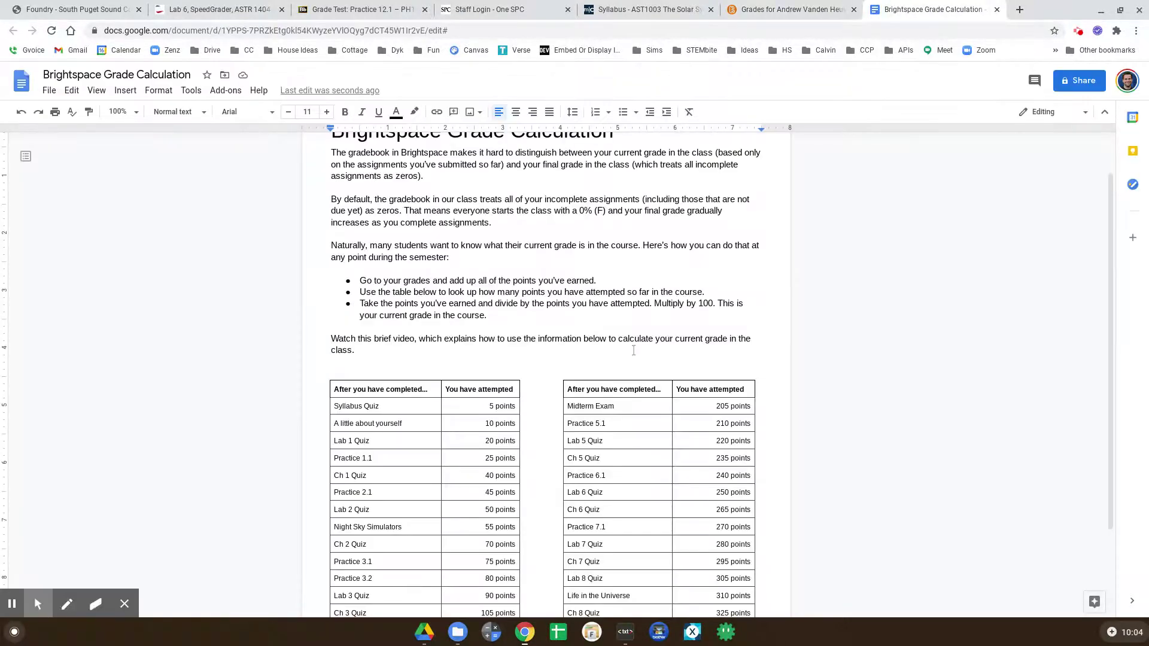
{"action": "scroll", "coordinate": [480, 387], "scroll_direction": "down", "scroll_amount": 1}
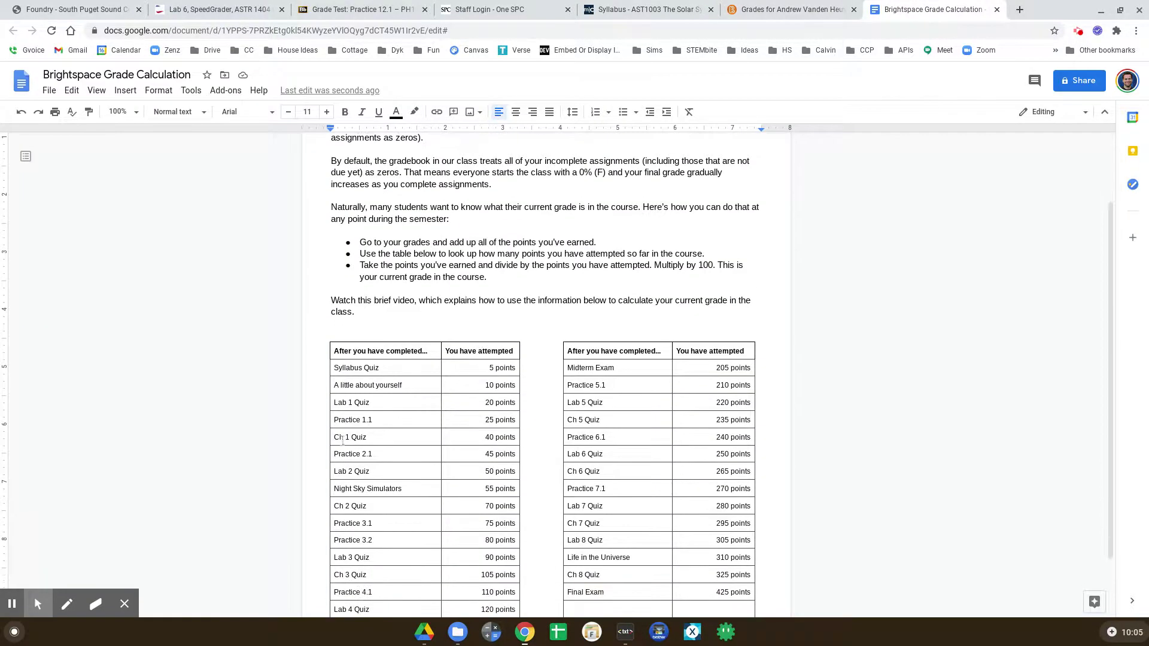
- Point out the Ch 1 Quiz row at 40 attempted points and bring up the calculator
{"action": "left_click_drag", "start_coordinate": [332, 437], "coordinate": [501, 460]}
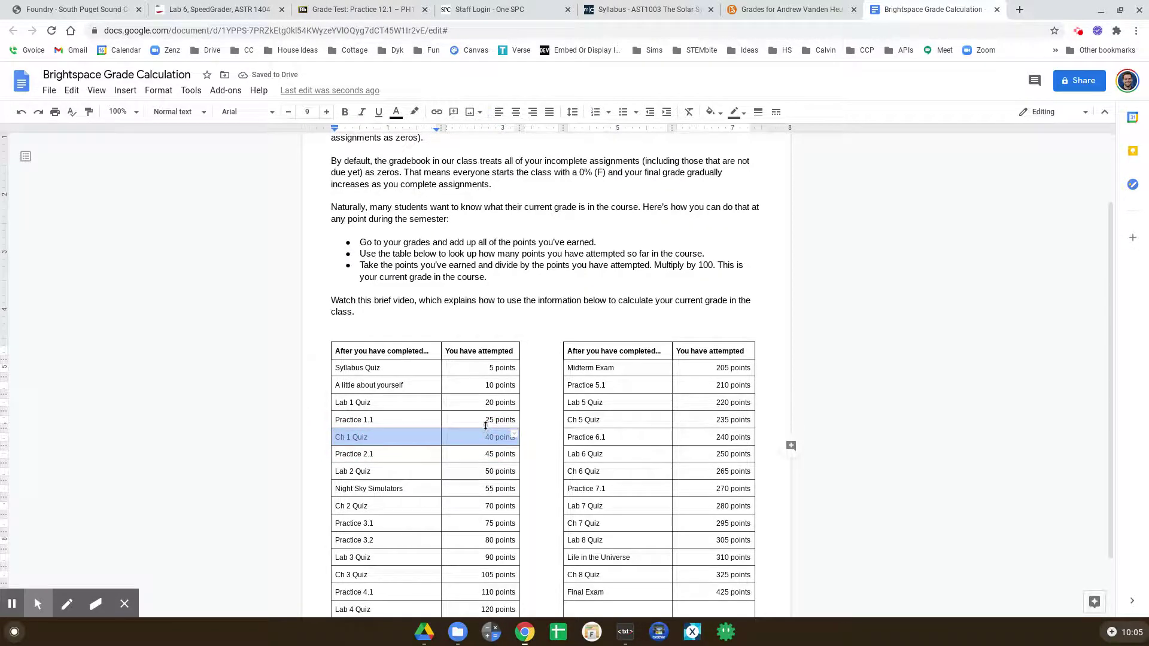
{"action": "left_click", "coordinate": [405, 242]}
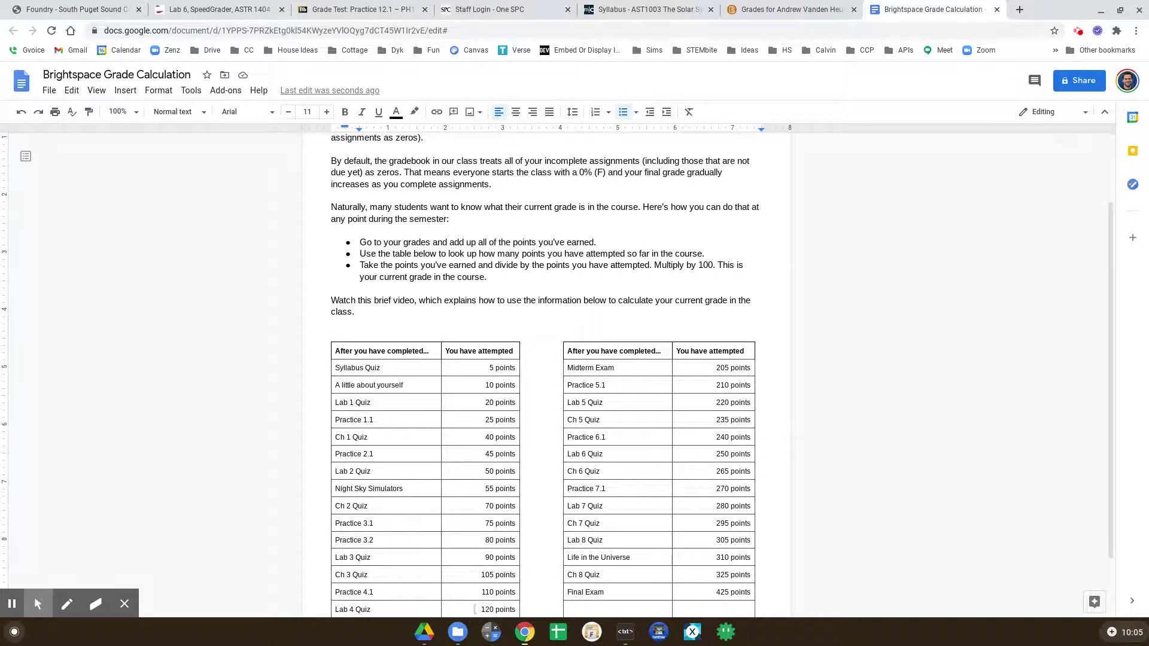
{"action": "left_click", "coordinate": [491, 632]}
{"action": "type", "text": "35/"}
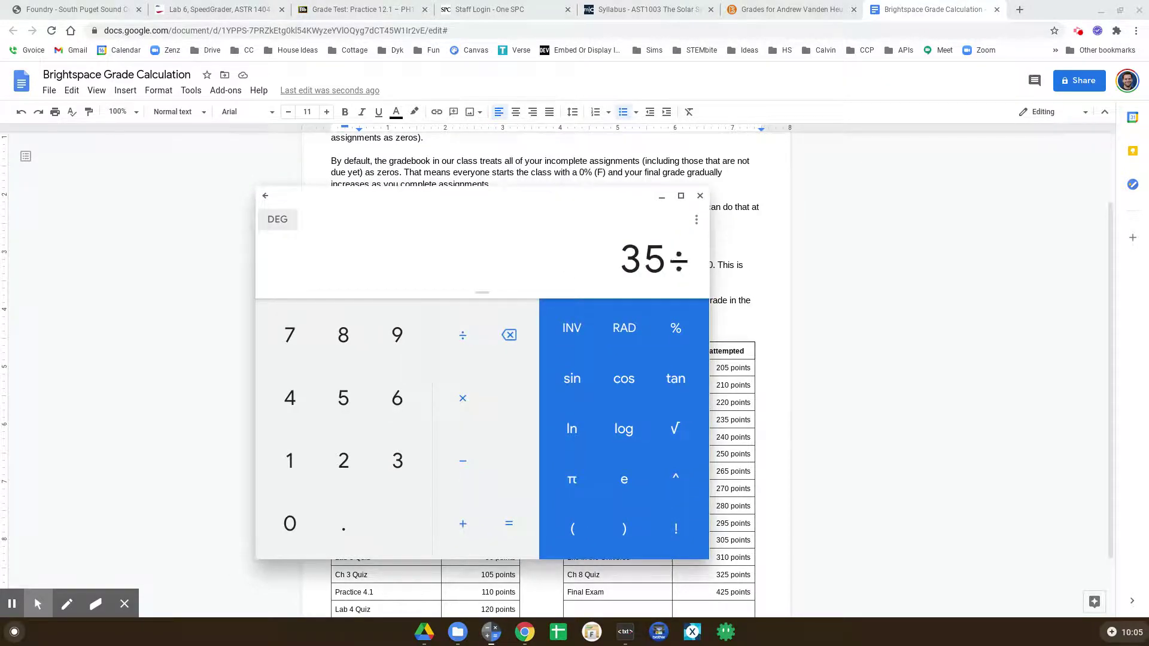
{"action": "type", "text": "40"}
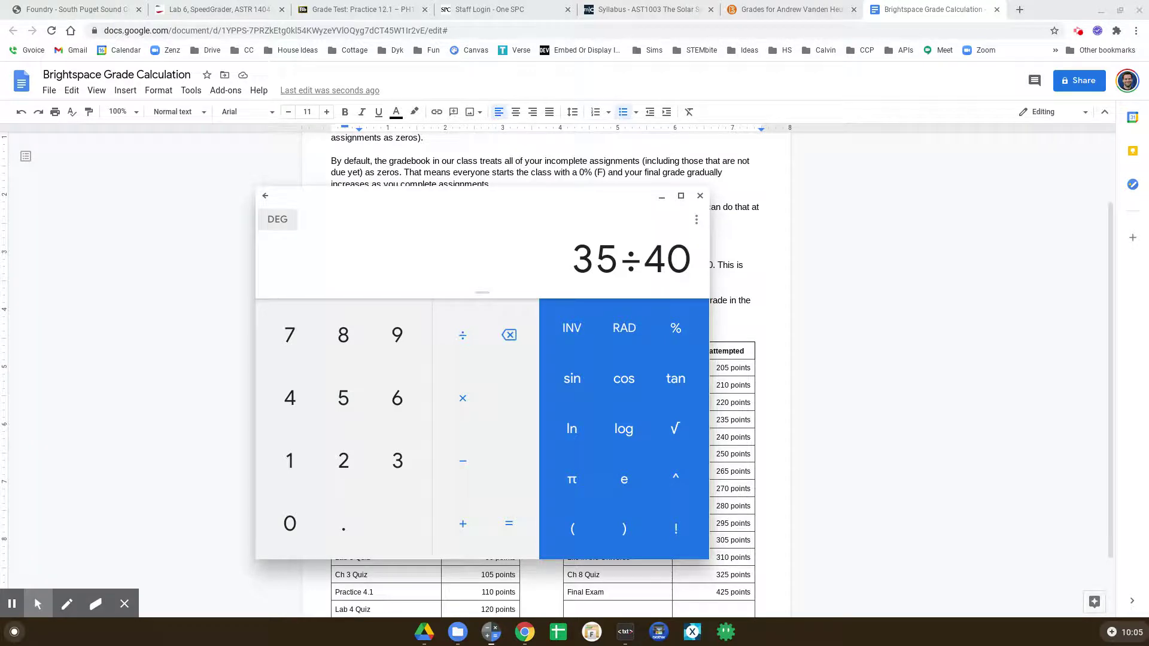
- Work out 35 ÷ 40 × 100 = 87.5 in the Calculator, then close it
{"action": "key", "text": "Return"}
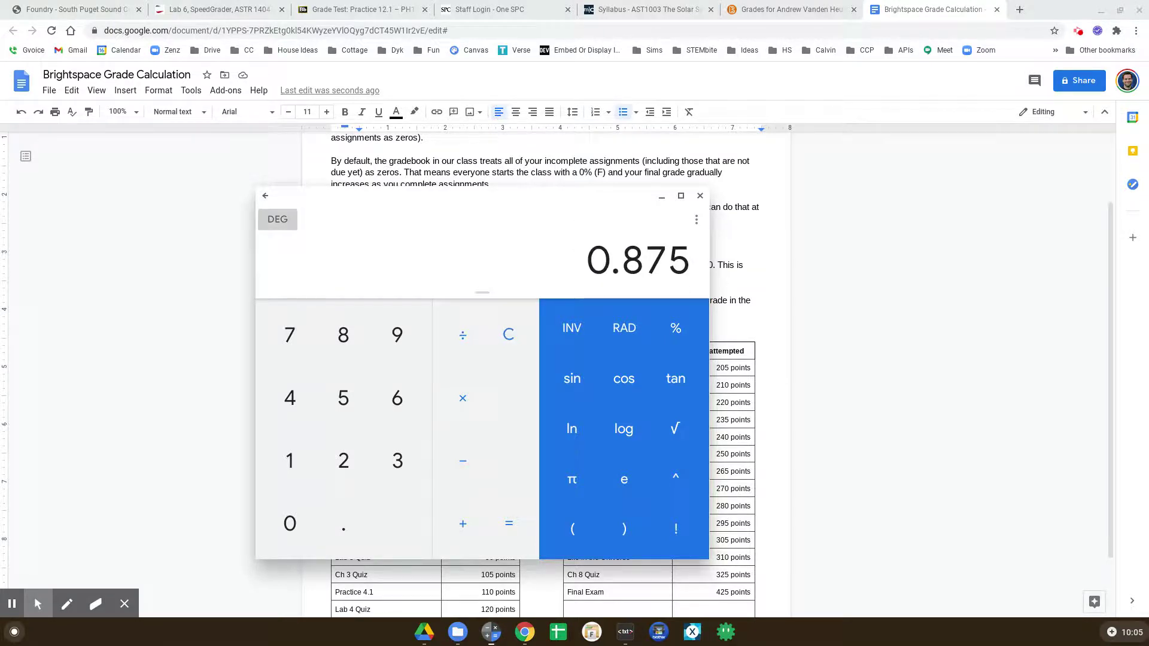
{"action": "type", "text": "*100"}
{"action": "key", "text": "Return"}
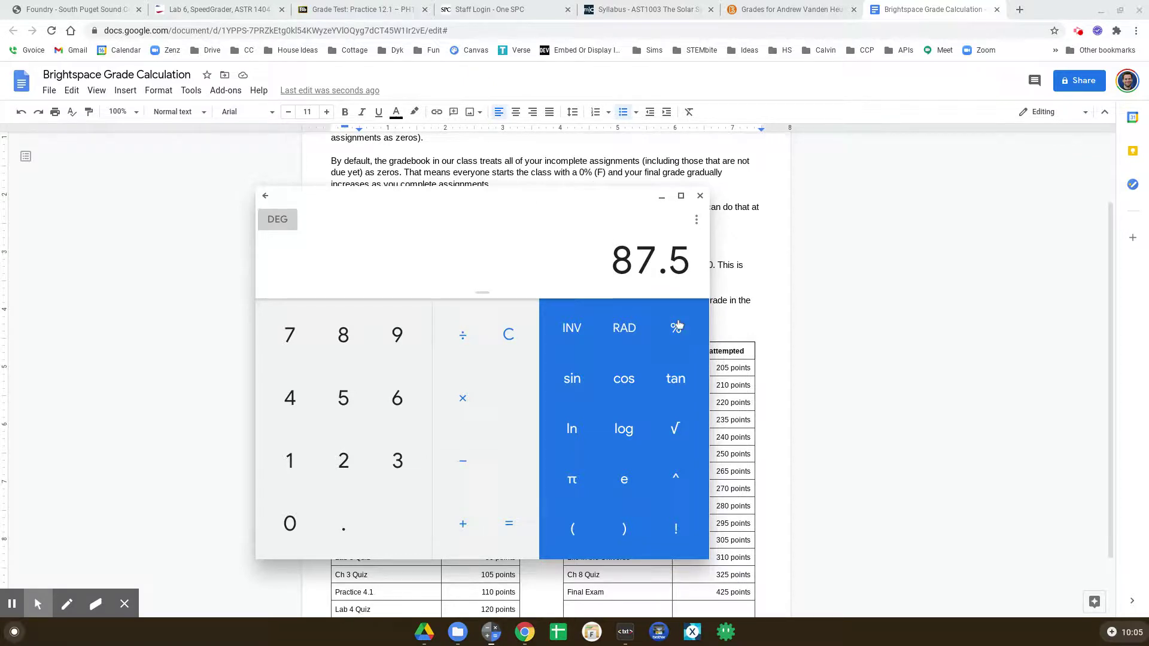
{"action": "left_click", "coordinate": [701, 196]}
{"action": "scroll", "coordinate": [553, 461], "scroll_direction": "down", "scroll_amount": 1}
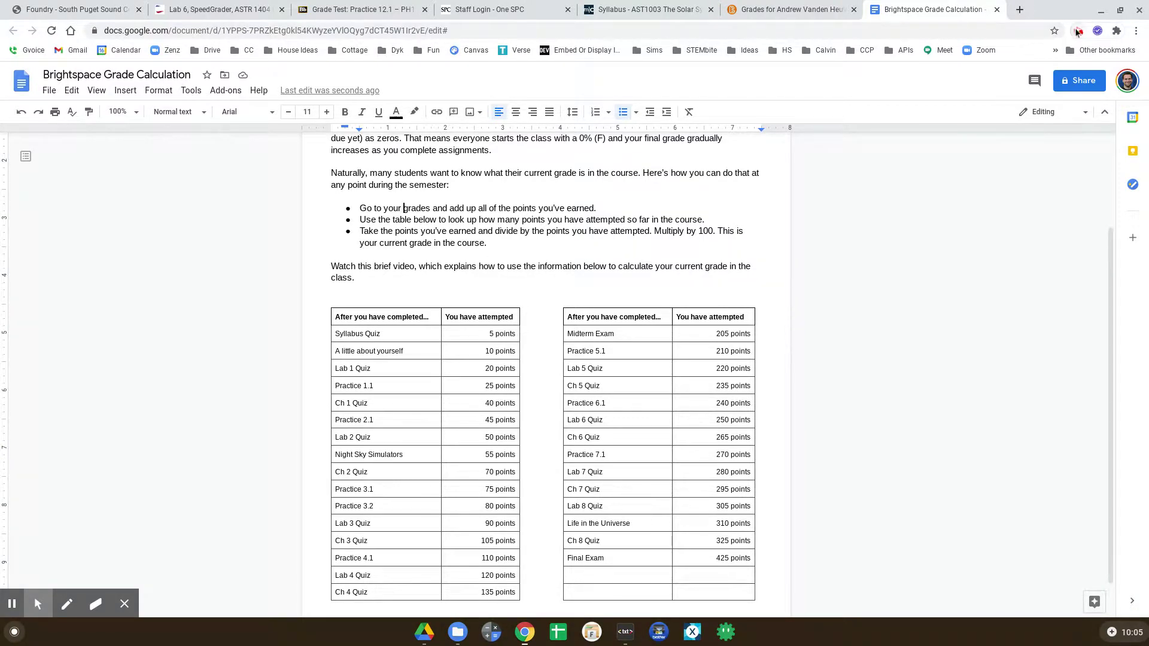
{"action": "left_click", "coordinate": [1077, 31]}
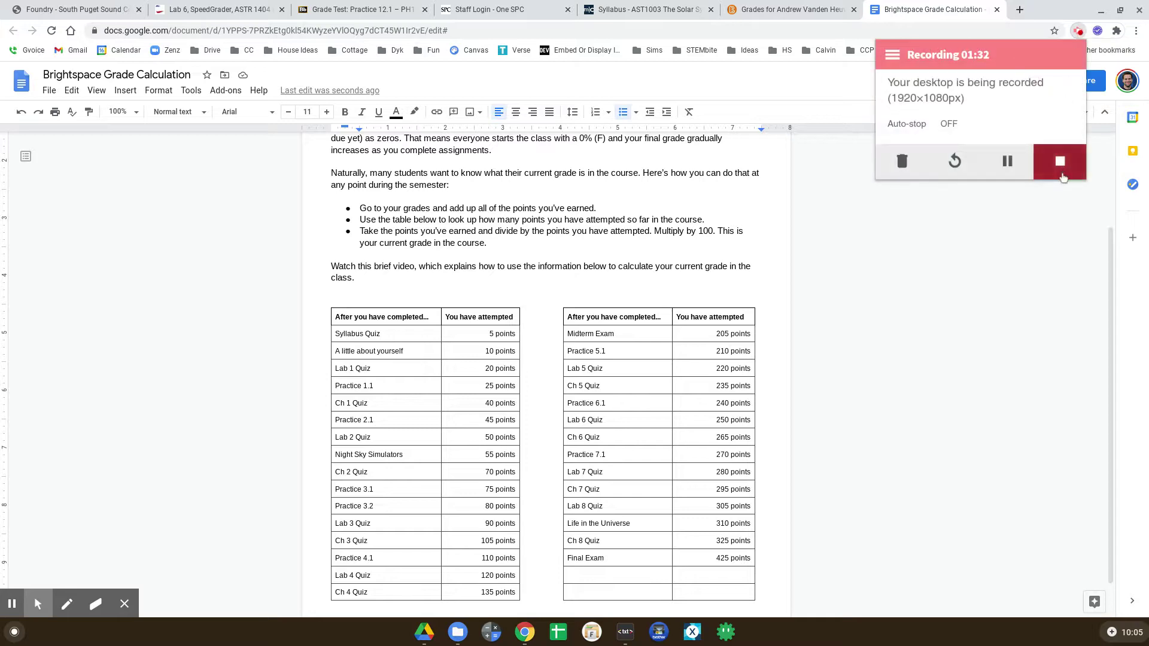